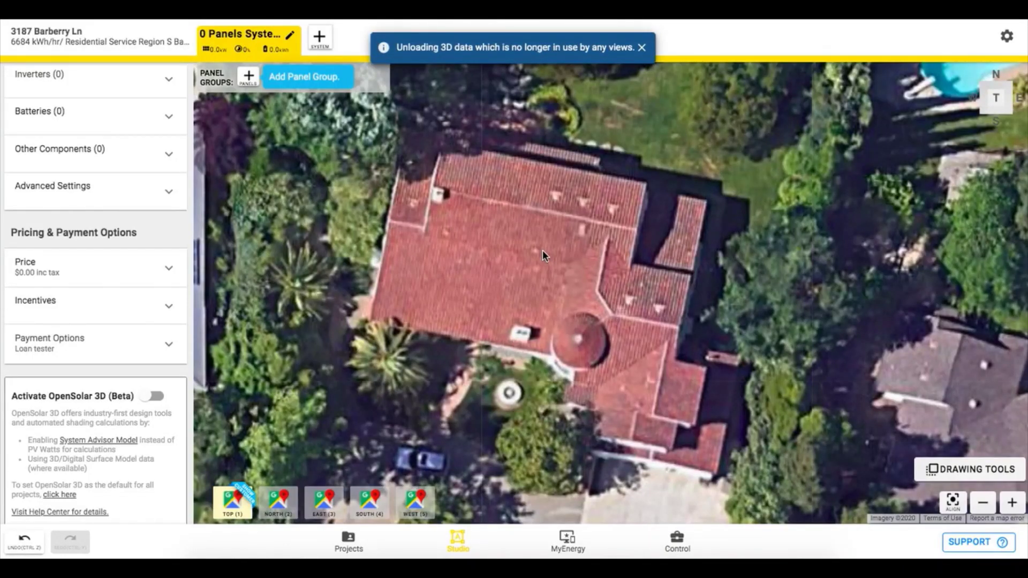
- Dismiss the 'Unloading 3D data' notice and bring the Activate OpenSolar 3D (Beta) section into view
click(642, 49)
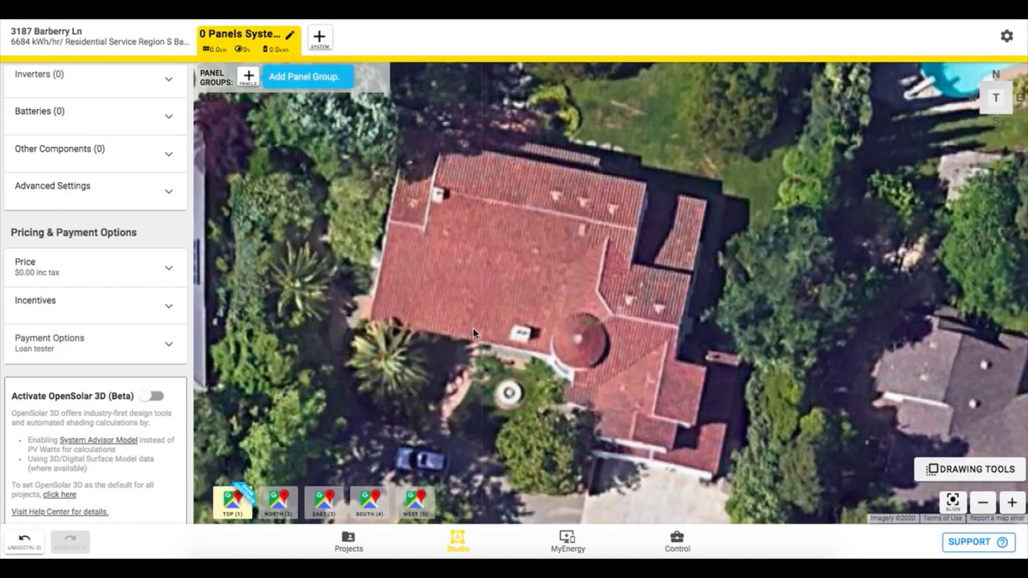
scroll(70, 354, up, 3)
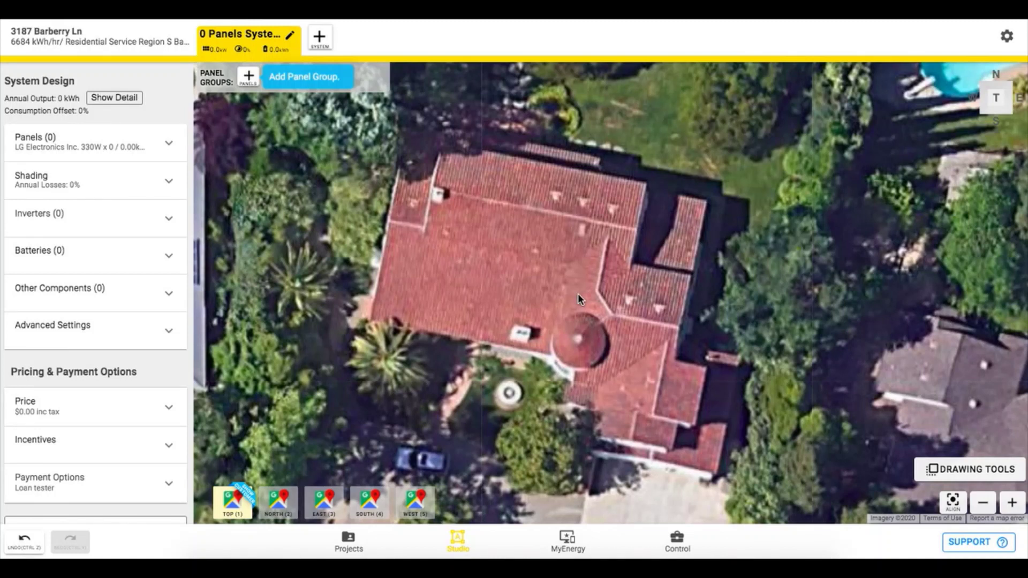
scroll(61, 364, down, 4)
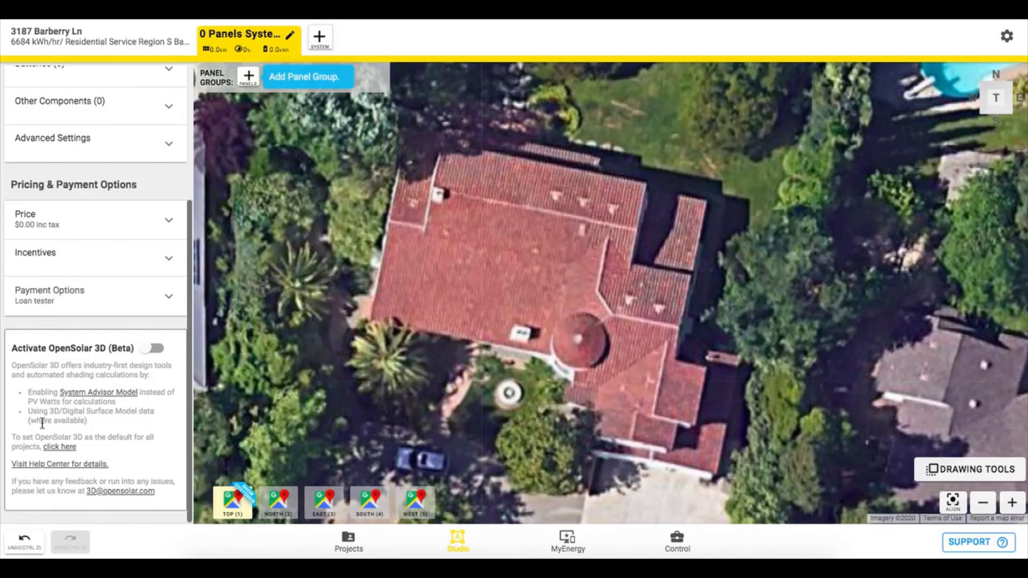
- Activate OpenSolar 3D (Beta) so the house renders as a 3D model, and orbit around it
click(155, 349)
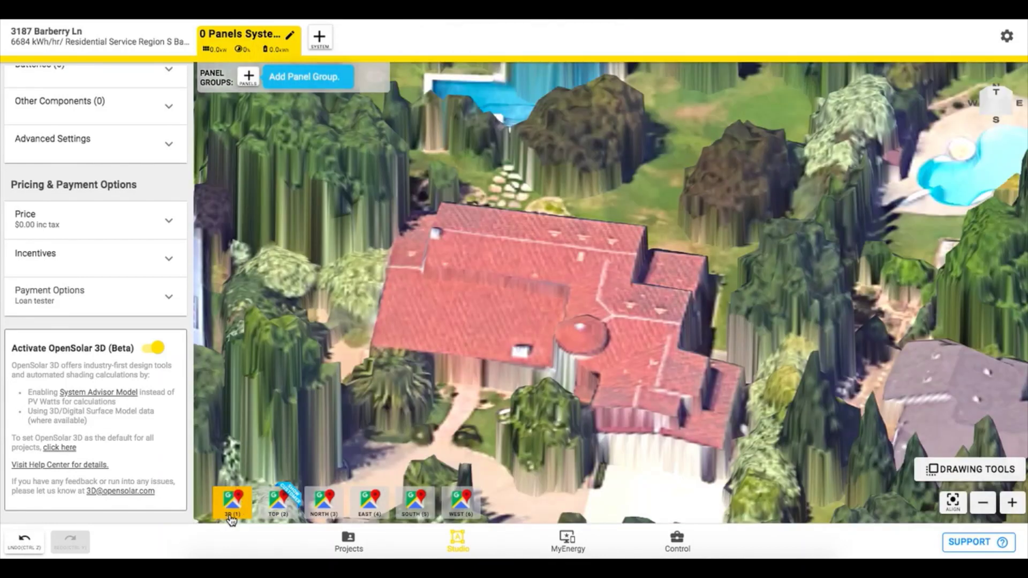
drag(474, 374, 475, 349)
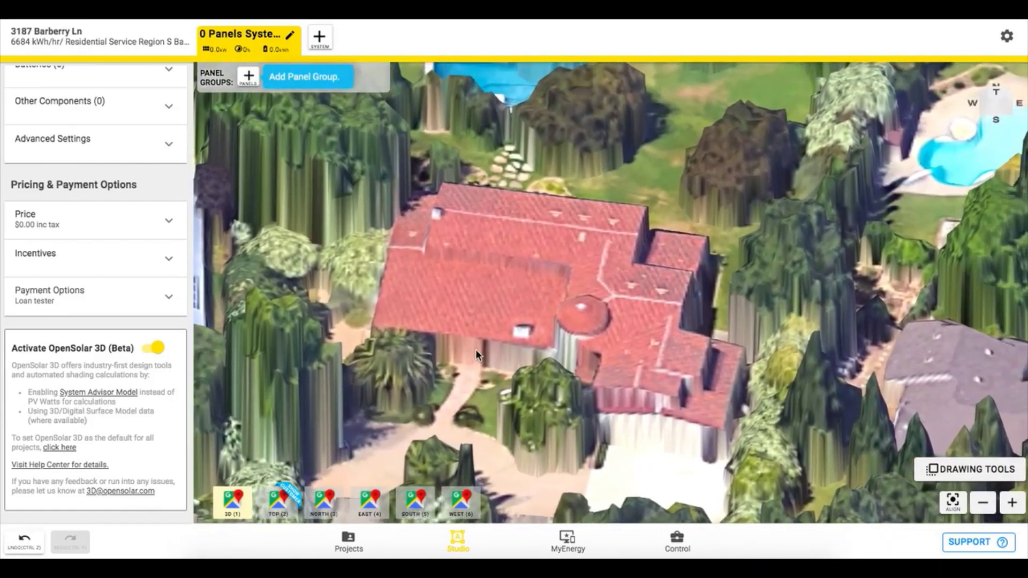
right_drag(476, 349, 521, 362)
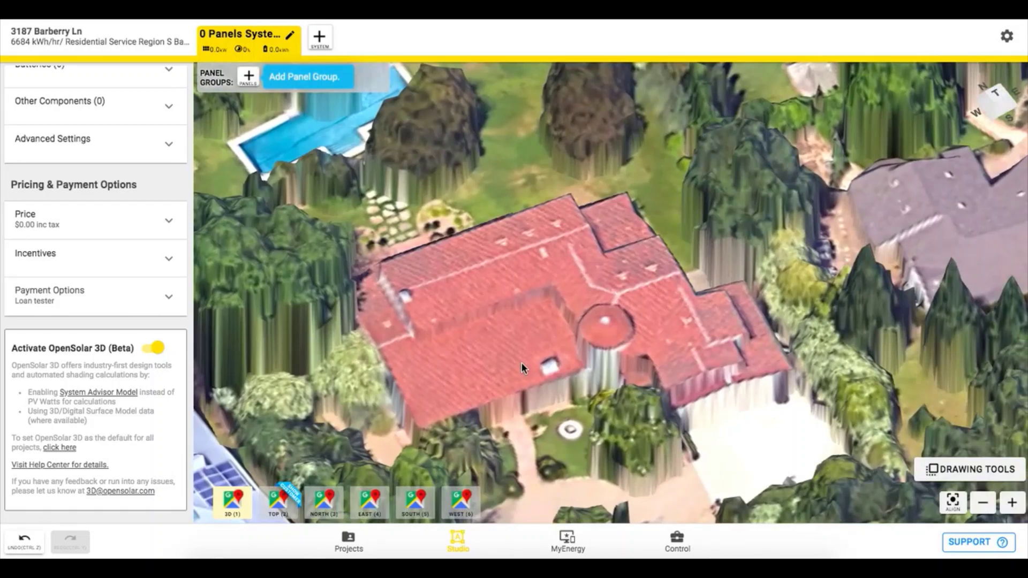
- Focus the view on the roof, then return to the oblique 3D view of the house
right_click(504, 354)
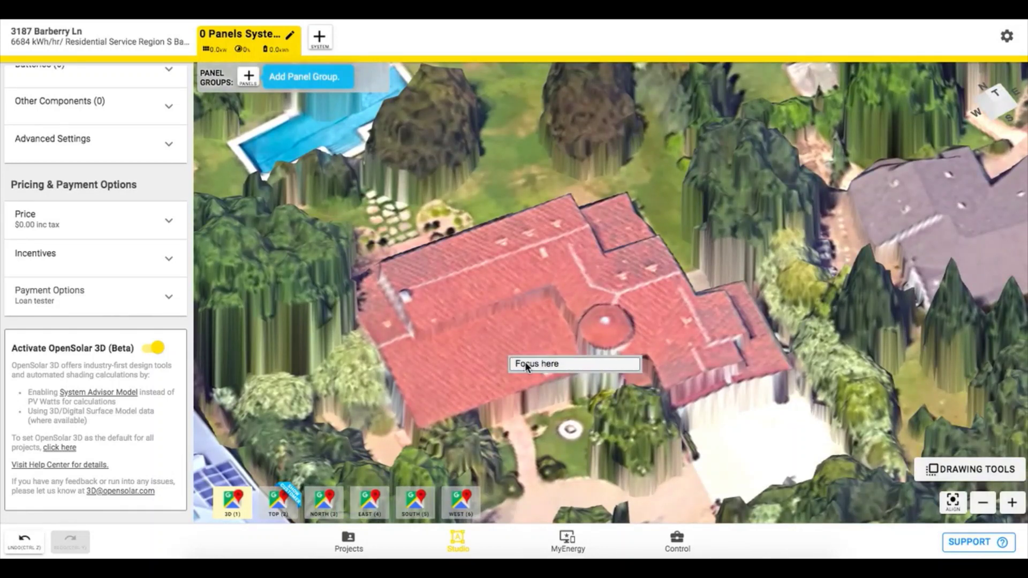
click(525, 361)
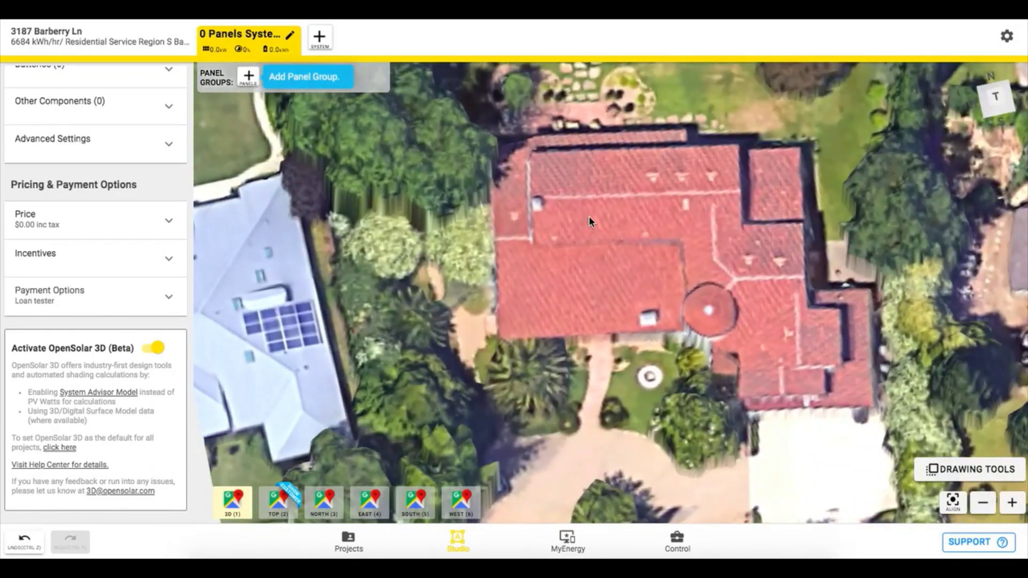
right_click(606, 178)
click(622, 188)
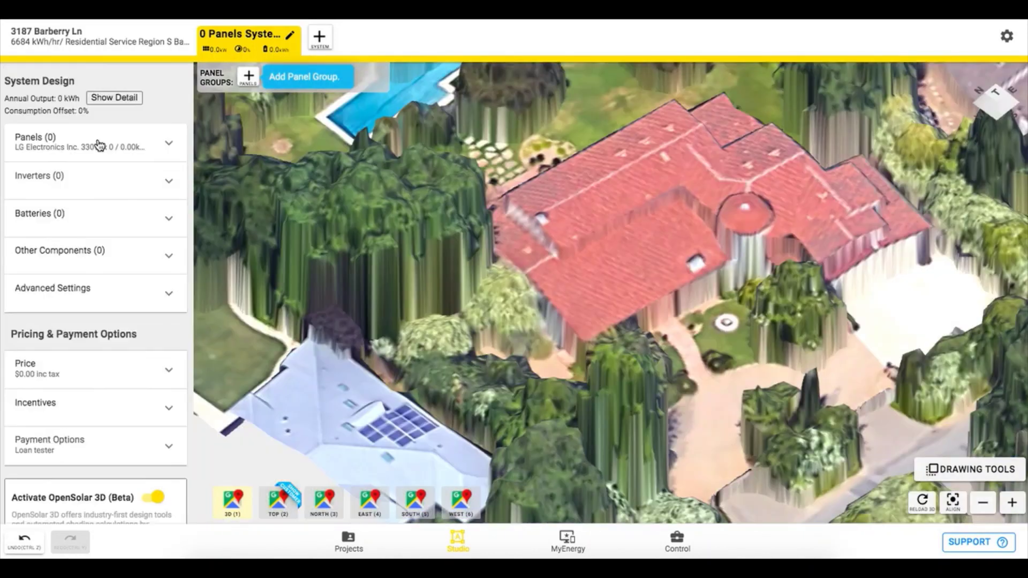
click(96, 145)
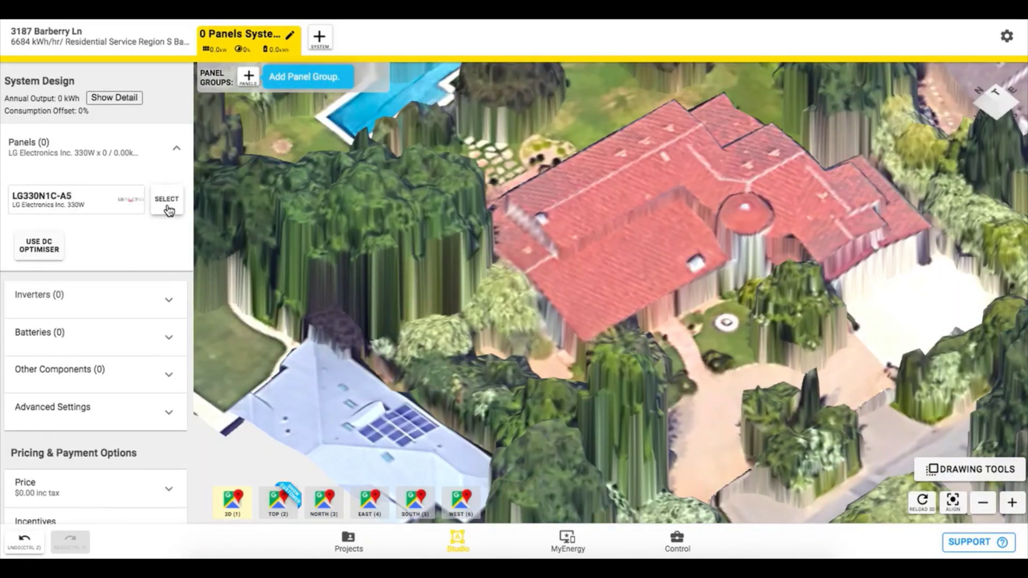
- Lay a row of 9 portrait panels, azimuth 189, on the south roof face as Panel Group 1
click(248, 79)
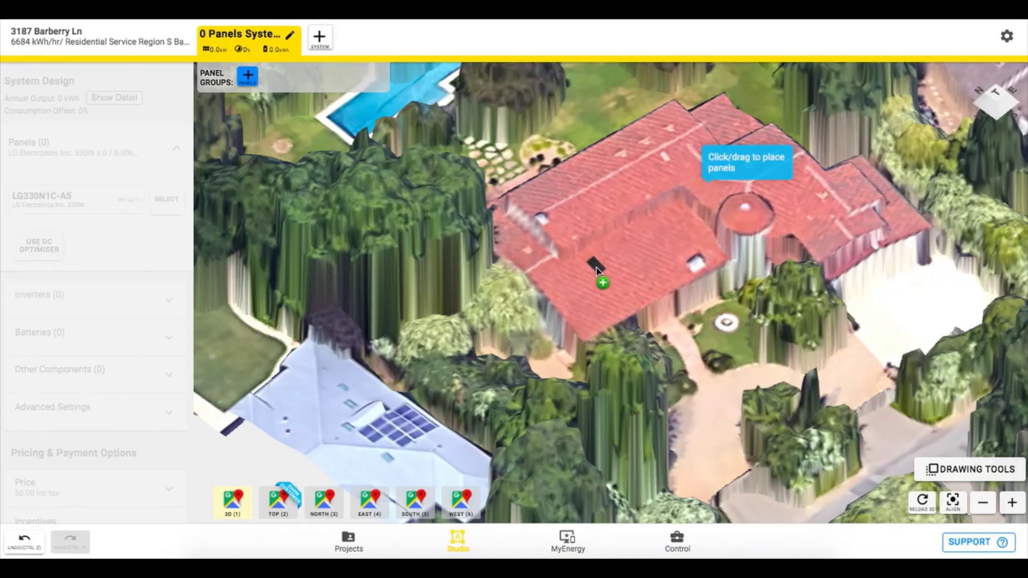
drag(596, 268, 676, 220)
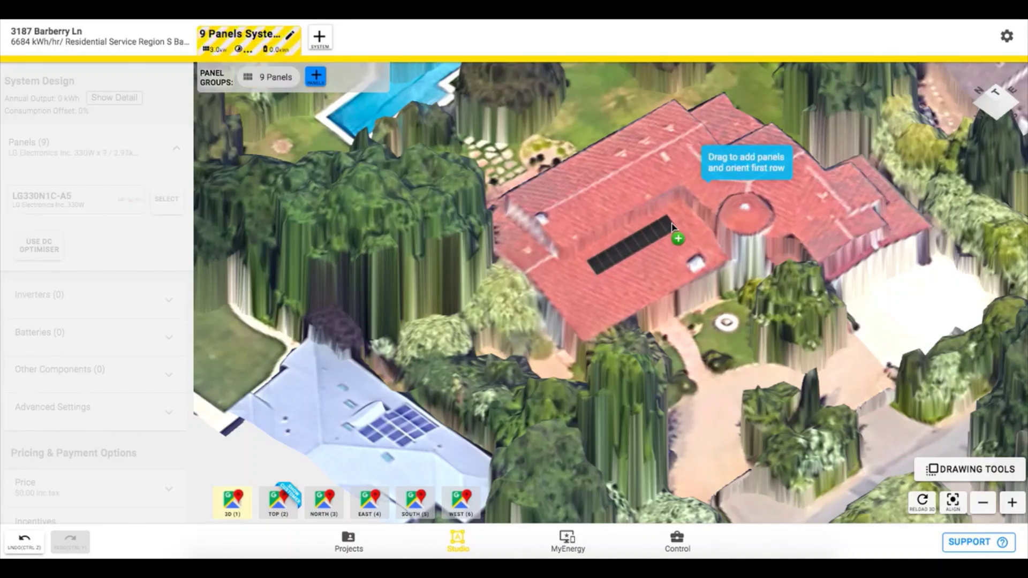
right_click(625, 248)
click(611, 255)
click(611, 252)
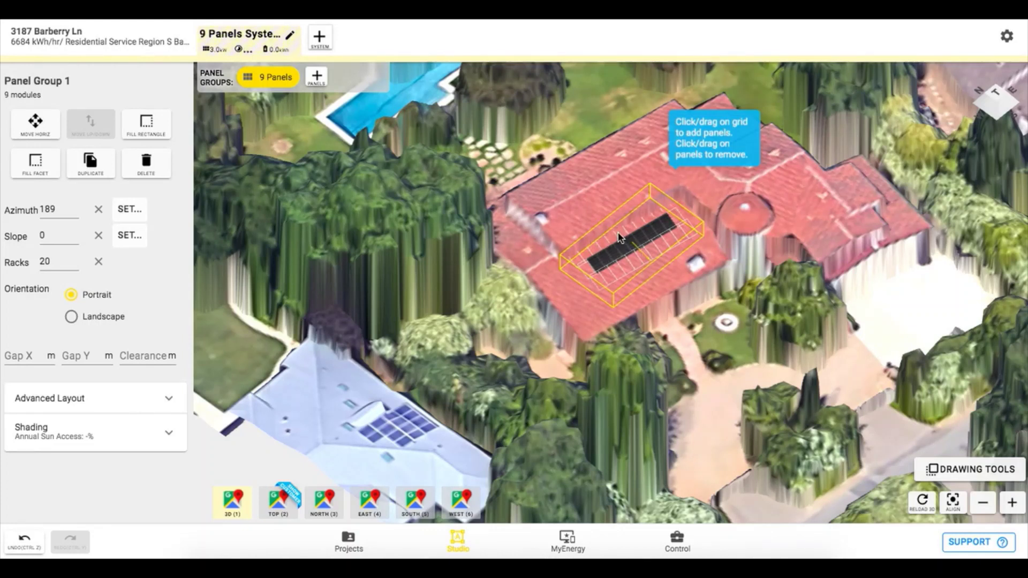
- Show the panel group's shading results: 92% annual sun access and the monthly heatmap
click(157, 442)
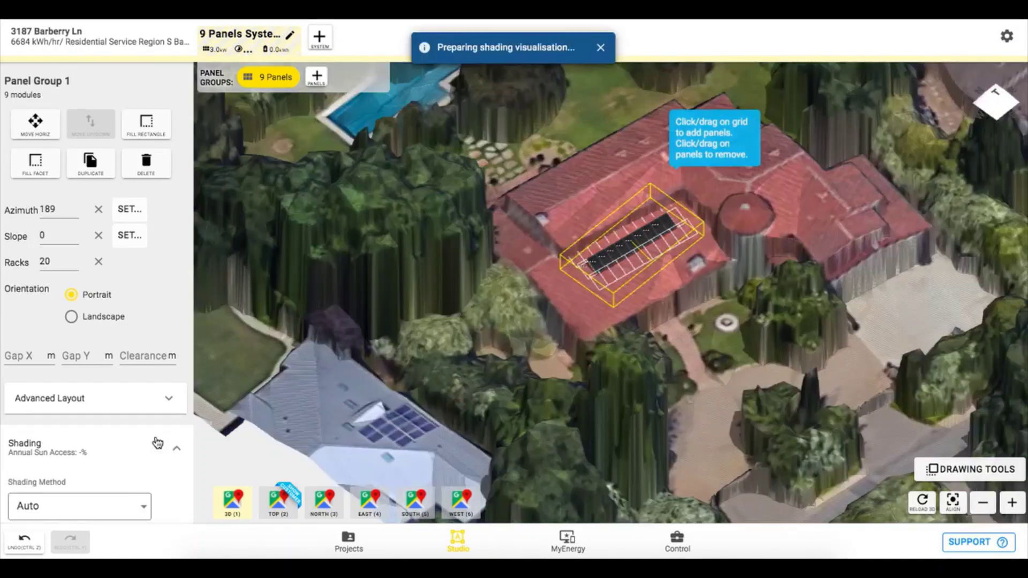
scroll(157, 442, down, 1)
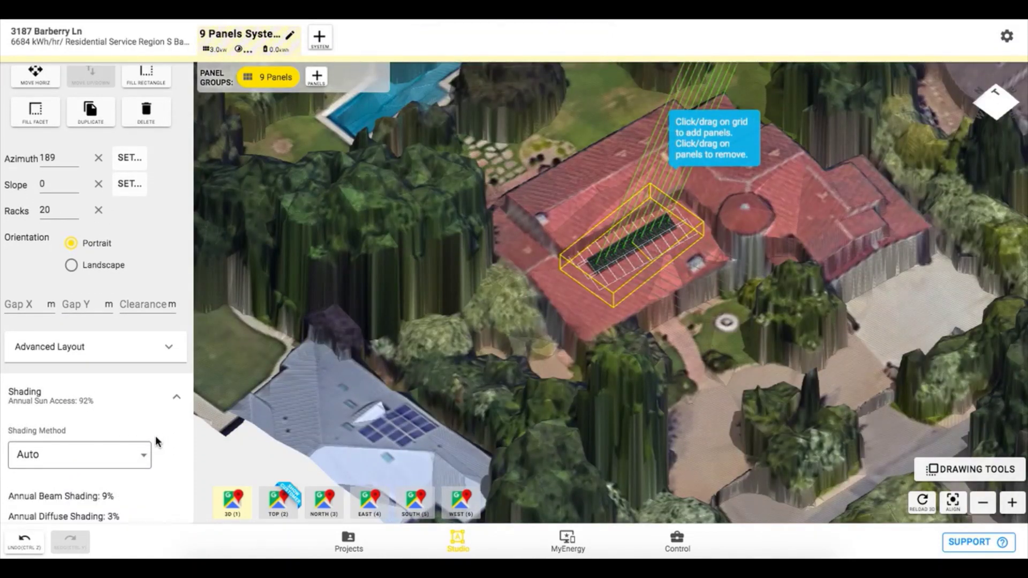
scroll(155, 438, down, 3)
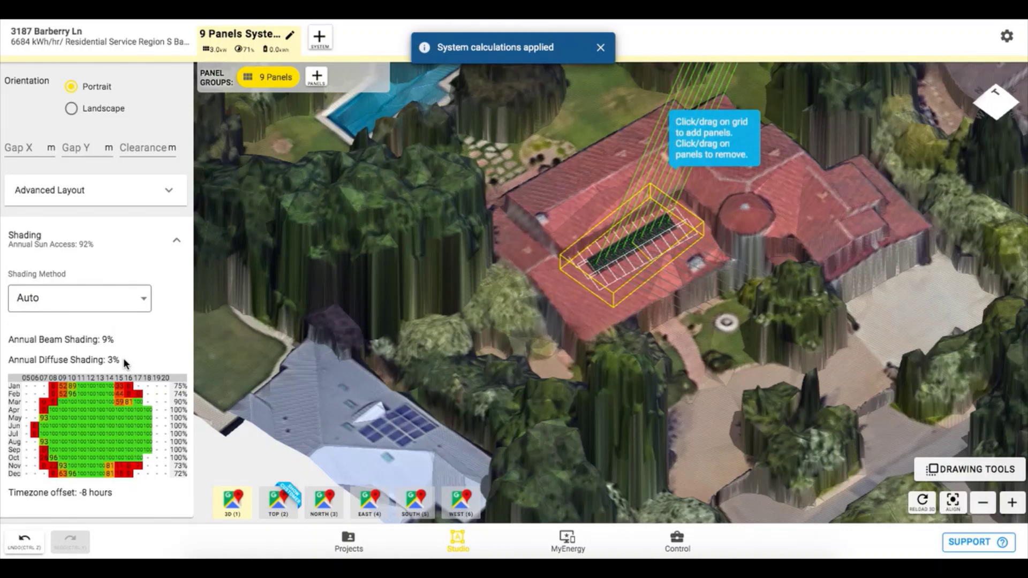
- Display sun rays for an April hour and a March hour, orbiting the house to follow them
click(64, 411)
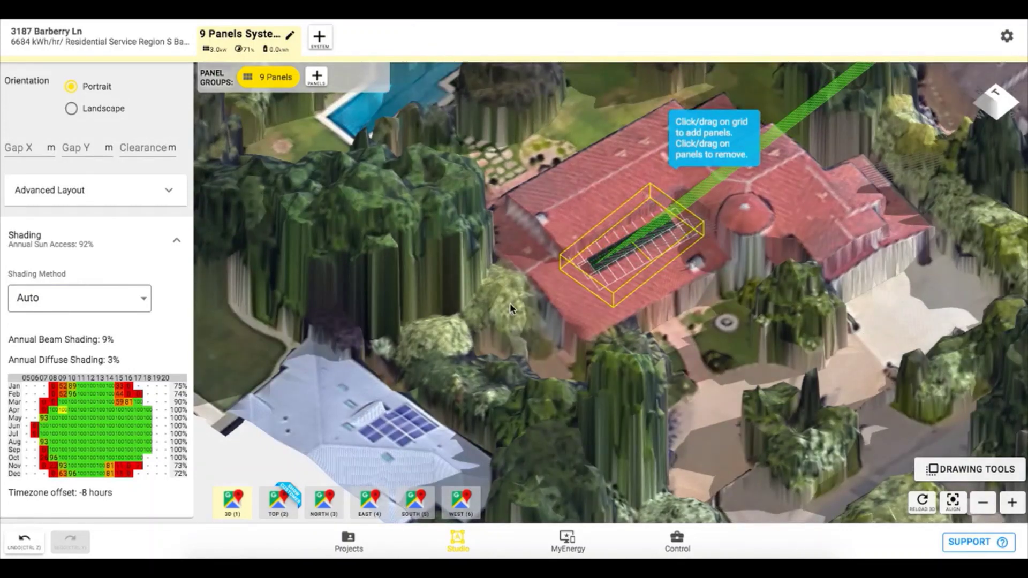
middle_drag(509, 303, 348, 373)
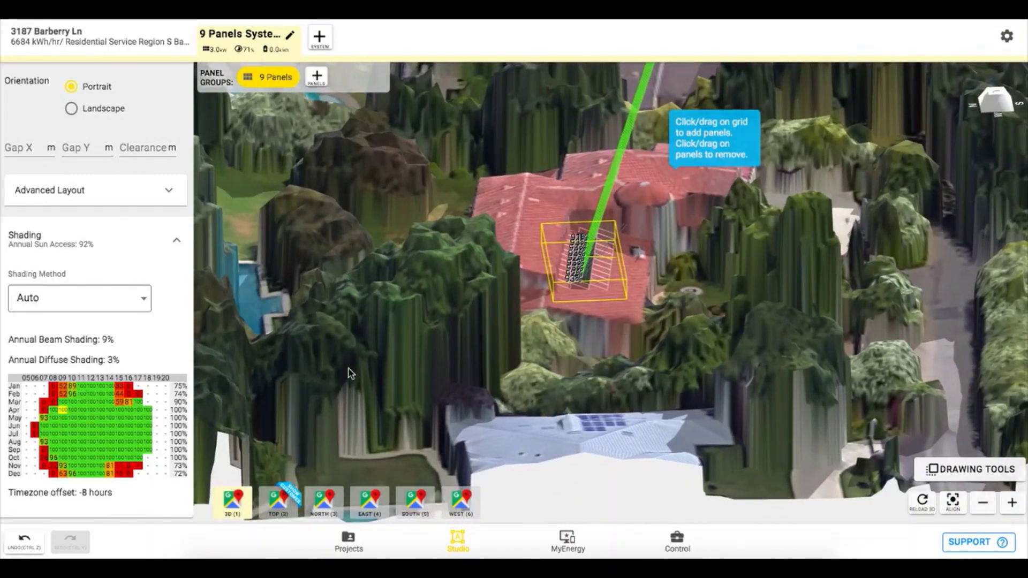
click(117, 402)
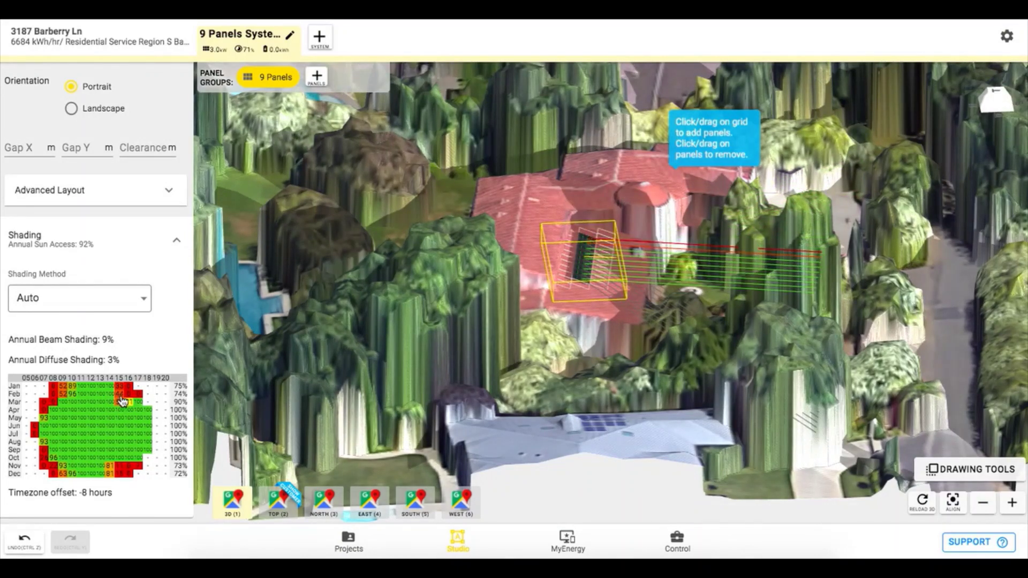
drag(676, 330, 583, 349)
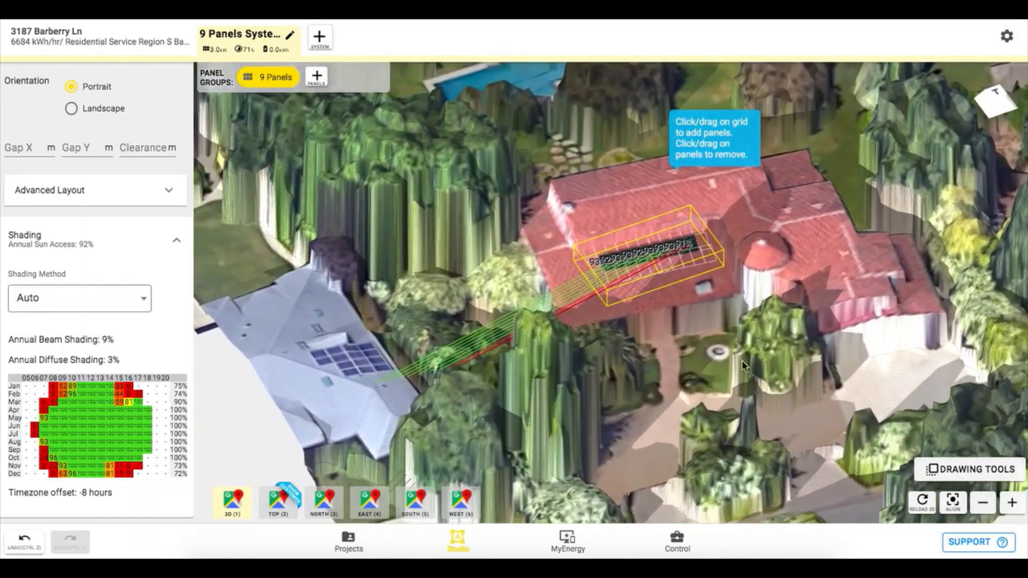
click(1012, 504)
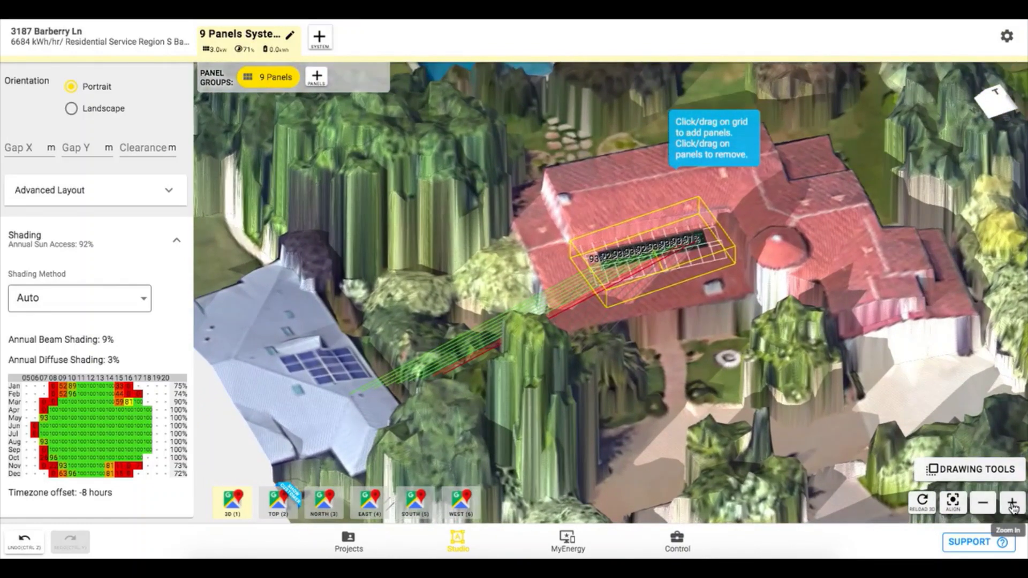
click(1013, 505)
click(1012, 504)
click(1012, 504)
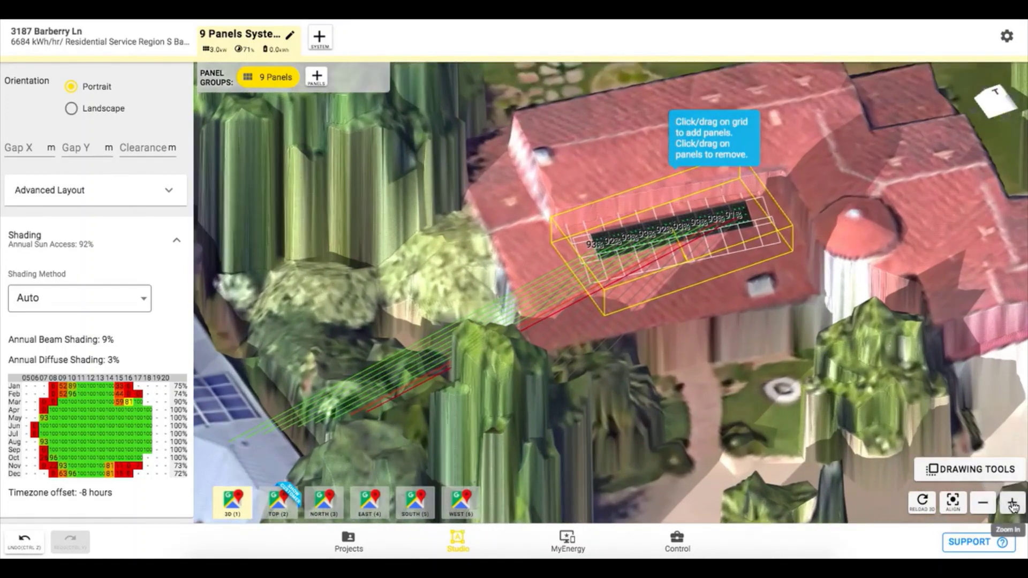
right_drag(791, 316, 756, 381)
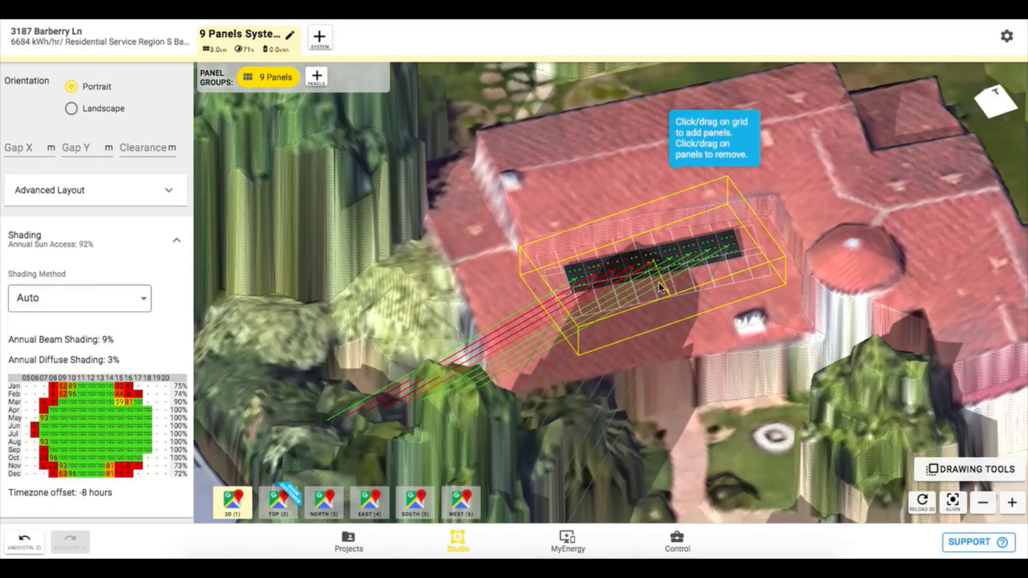
click(972, 508)
click(972, 508)
mouse_move(712, 457)
middle_down()
mouse_move(741, 454)
mouse_move(773, 470)
middle_up()
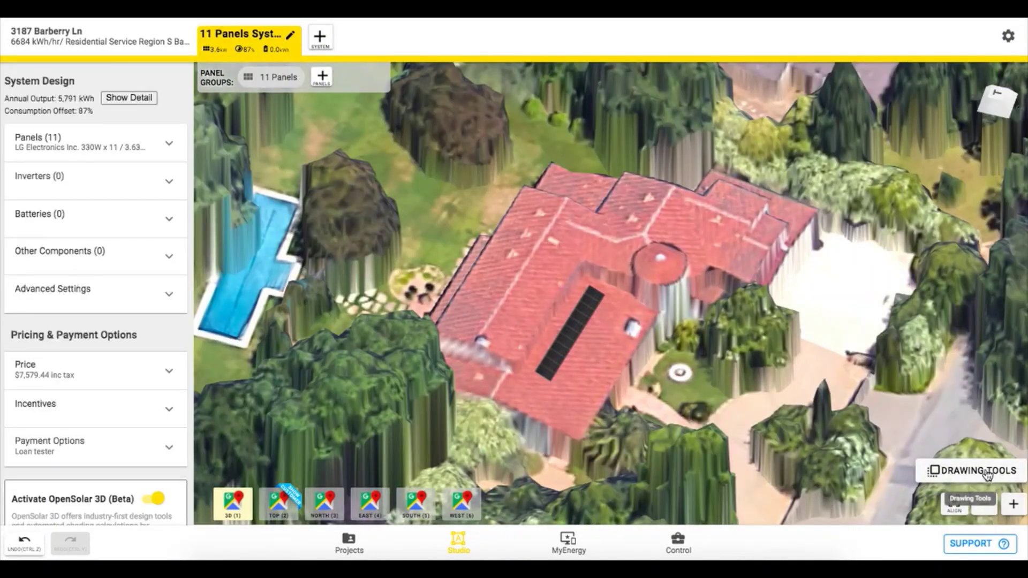
- Start the Tree drawing tool, then place a second 9-panel group on another roof face, totalling 18 panels
click(983, 474)
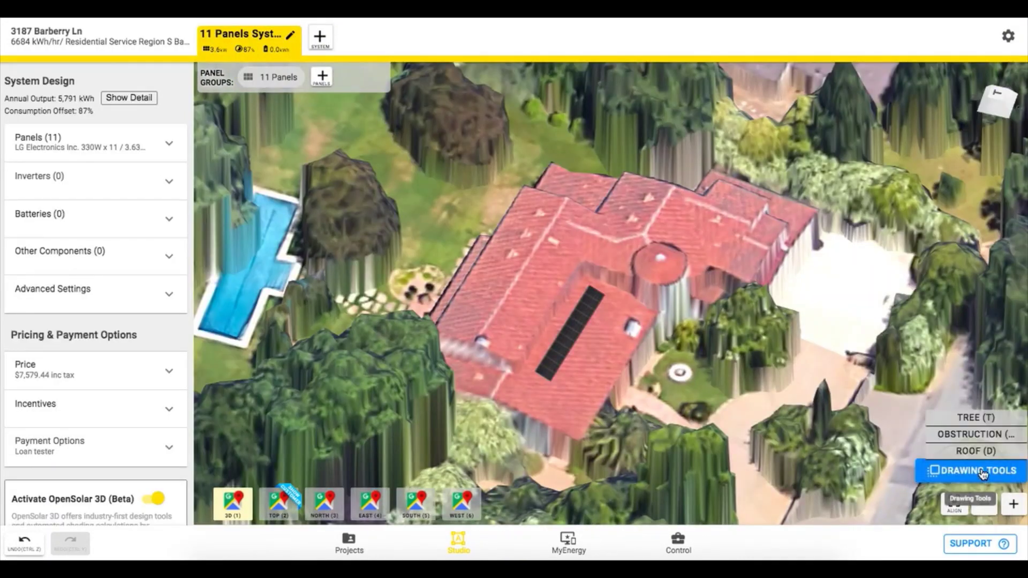
click(991, 423)
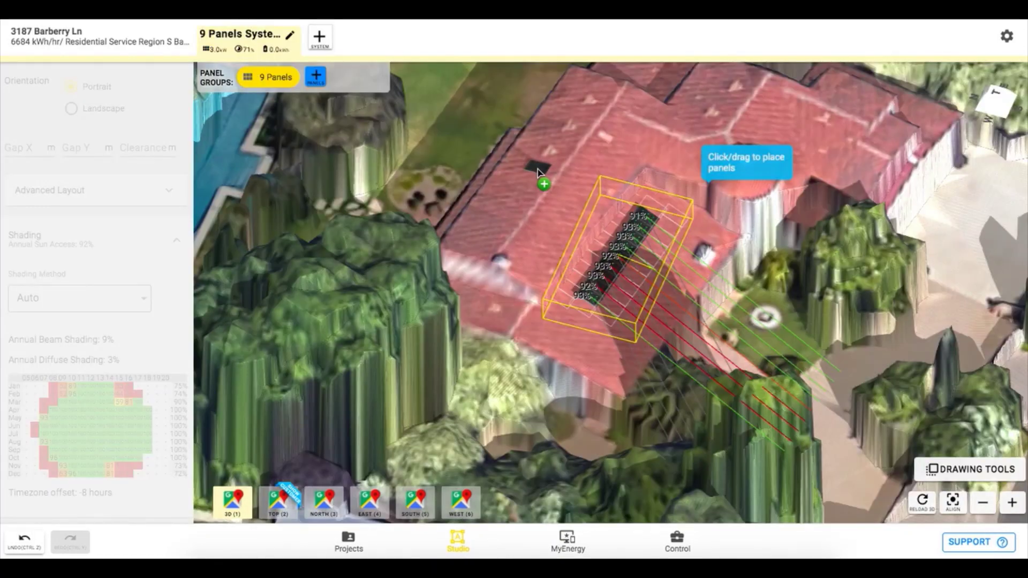
click(537, 169)
drag(522, 197, 488, 248)
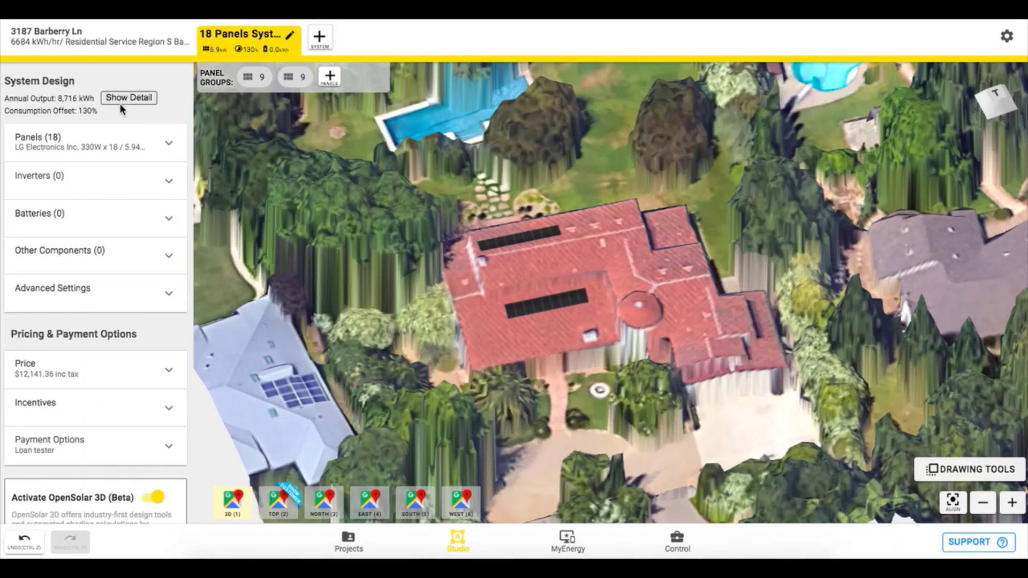
- Show the daily consumption, generation and export-to-grid chart, previewing other months with the Month slider
click(130, 100)
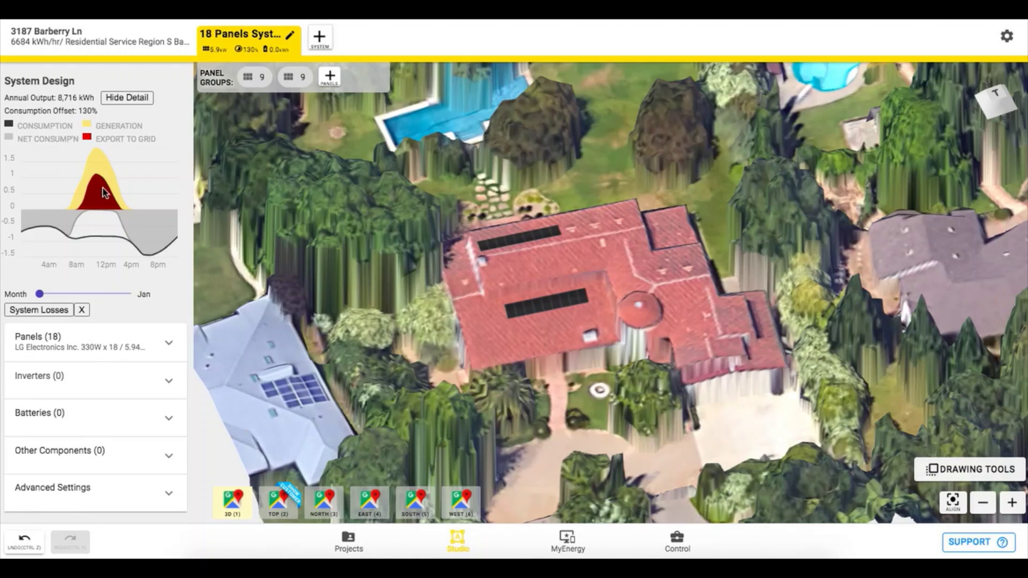
mouse_move(40, 296)
mouse_down()
mouse_move(115, 290)
mouse_move(38, 294)
mouse_up()
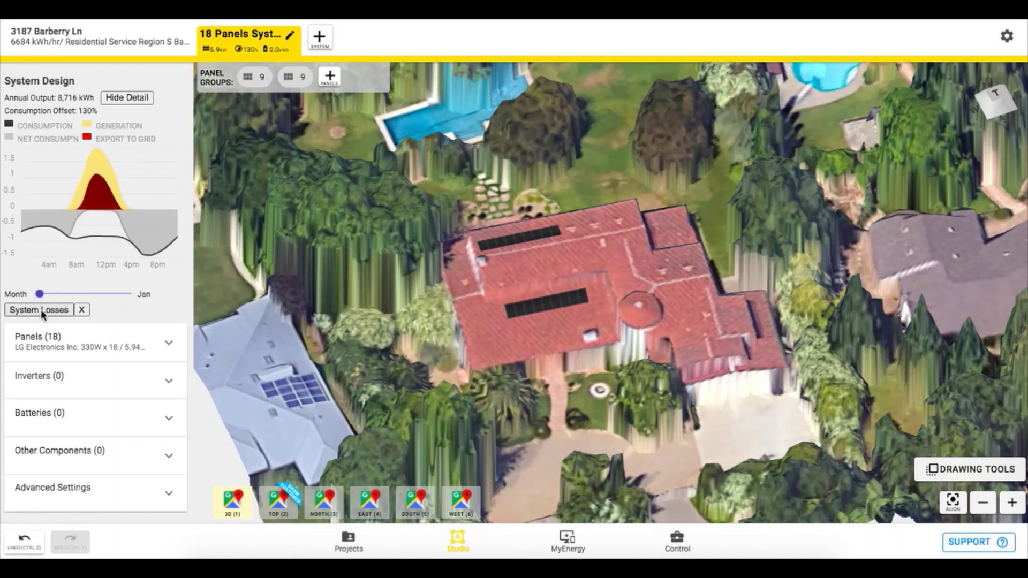
- Review the System Losses list, including -4.1% shading, down to annual energy, then hide the detail
click(41, 309)
scroll(101, 351, down, 1)
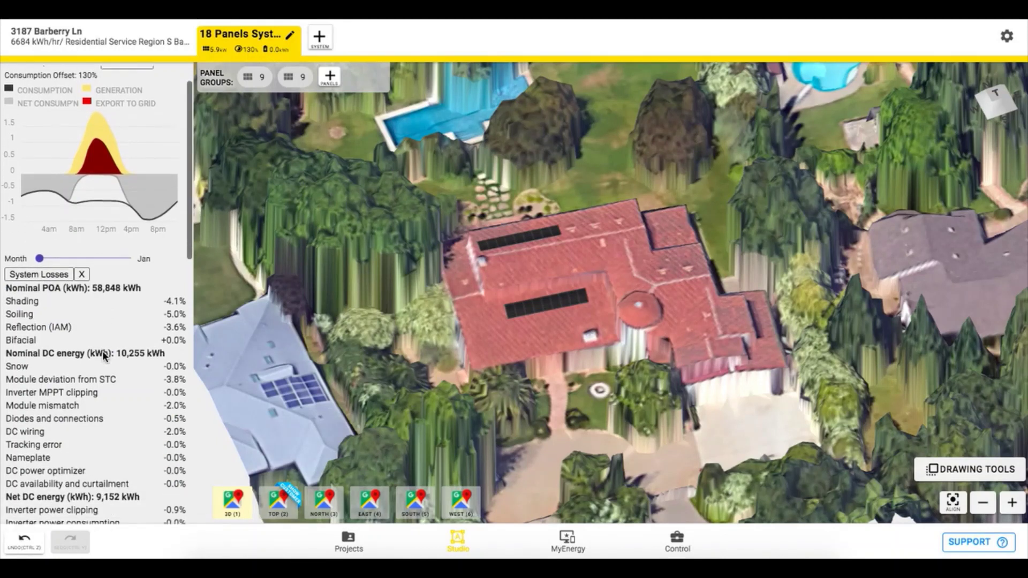
scroll(102, 351, down, 4)
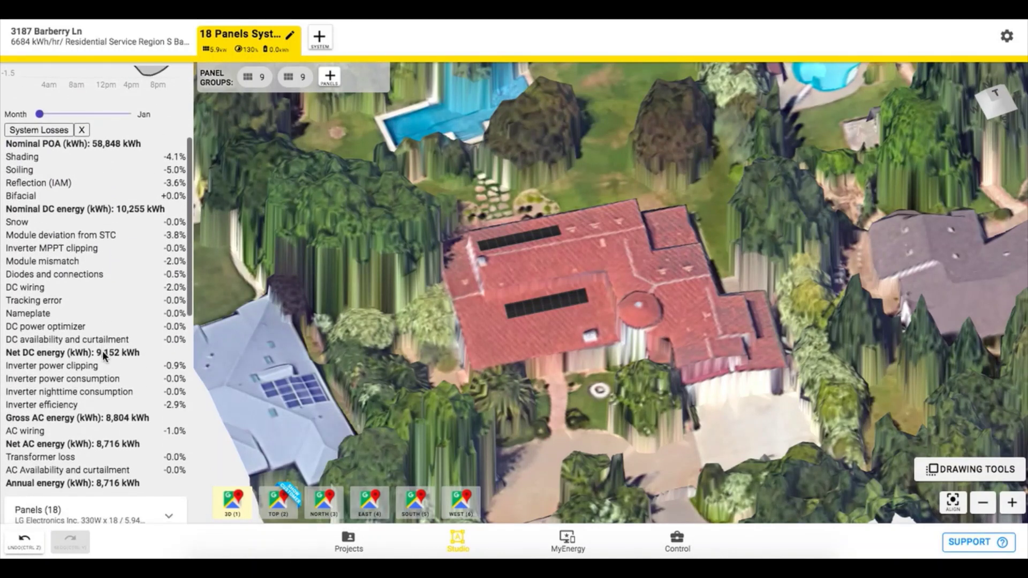
drag(165, 157, 178, 157)
click(165, 154)
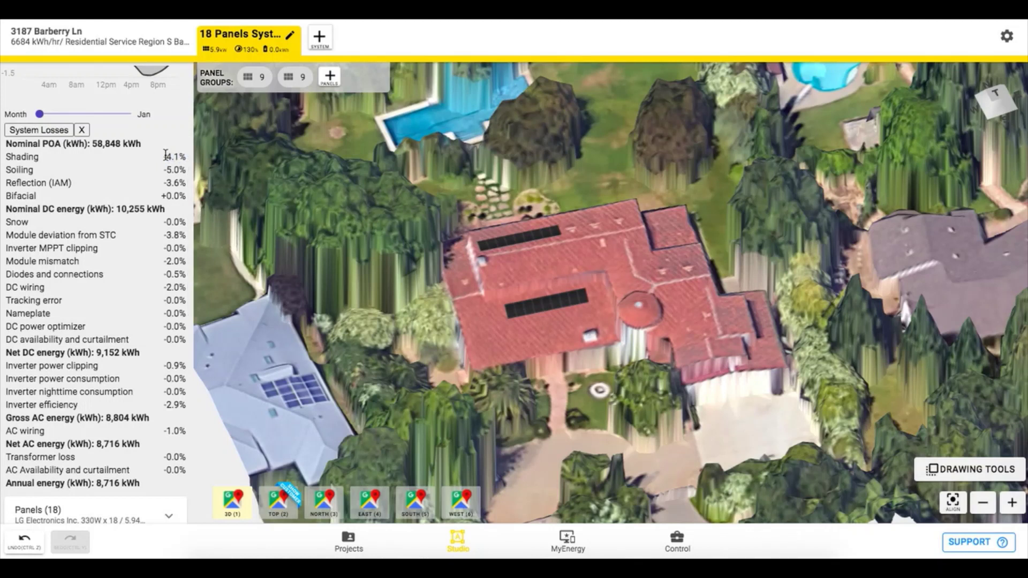
scroll(142, 263, down, 3)
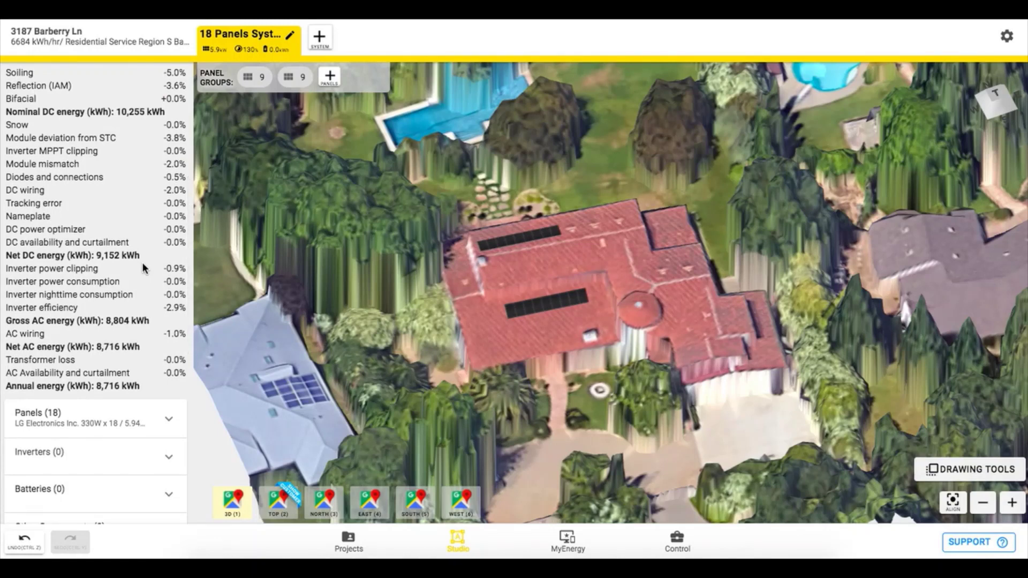
scroll(143, 263, up, 9)
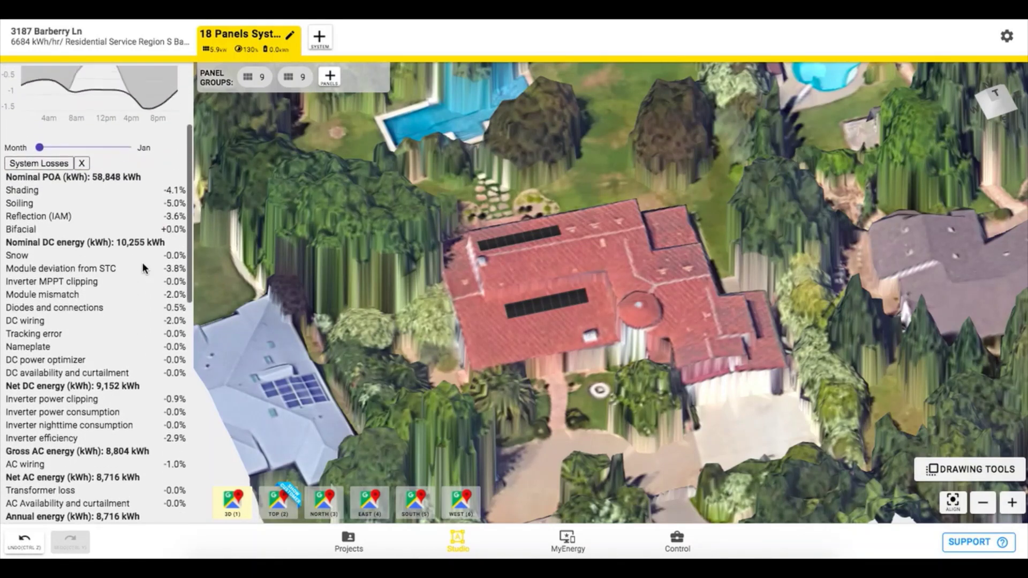
click(131, 100)
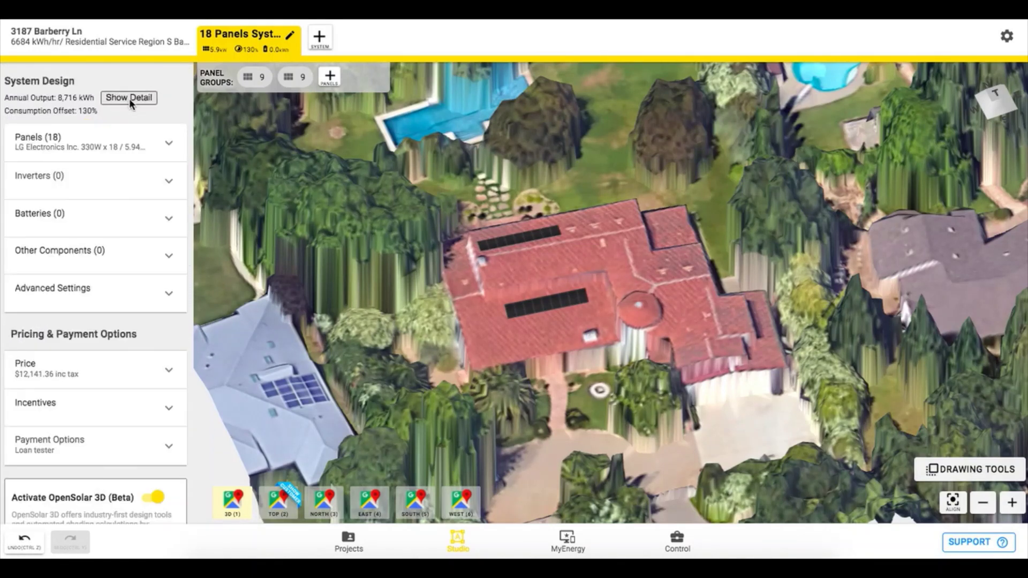
- In Advanced Settings, keep OpenSolar 3D set to Active (System Advisor Model)
click(138, 303)
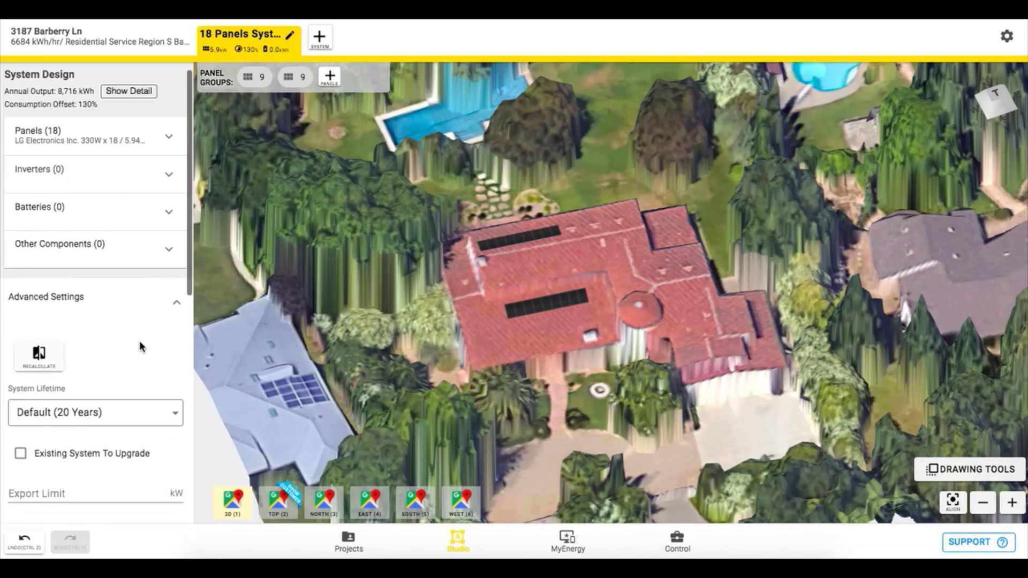
scroll(139, 341, down, 2)
scroll(139, 341, down, 3)
scroll(139, 341, down, 1)
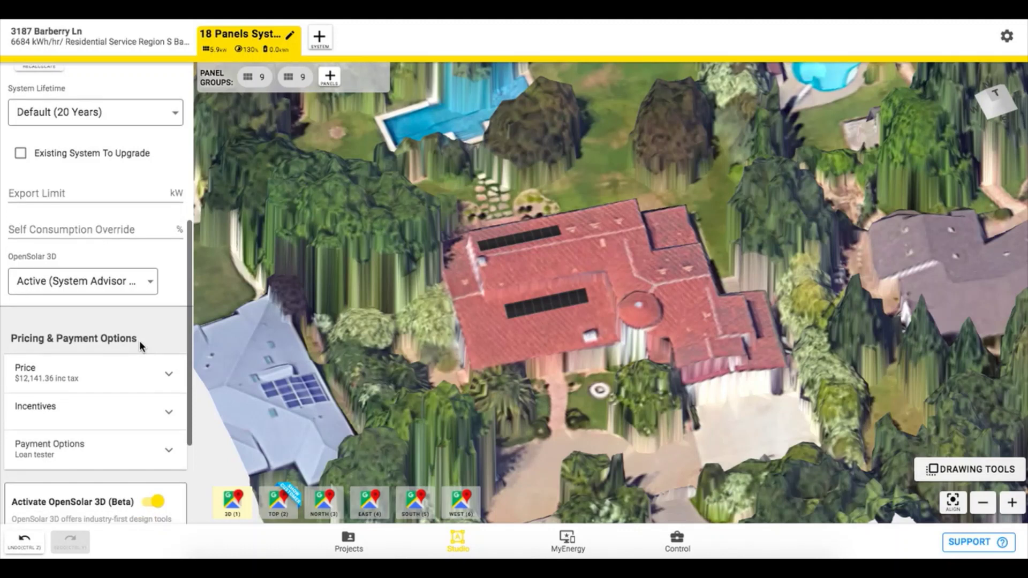
click(85, 284)
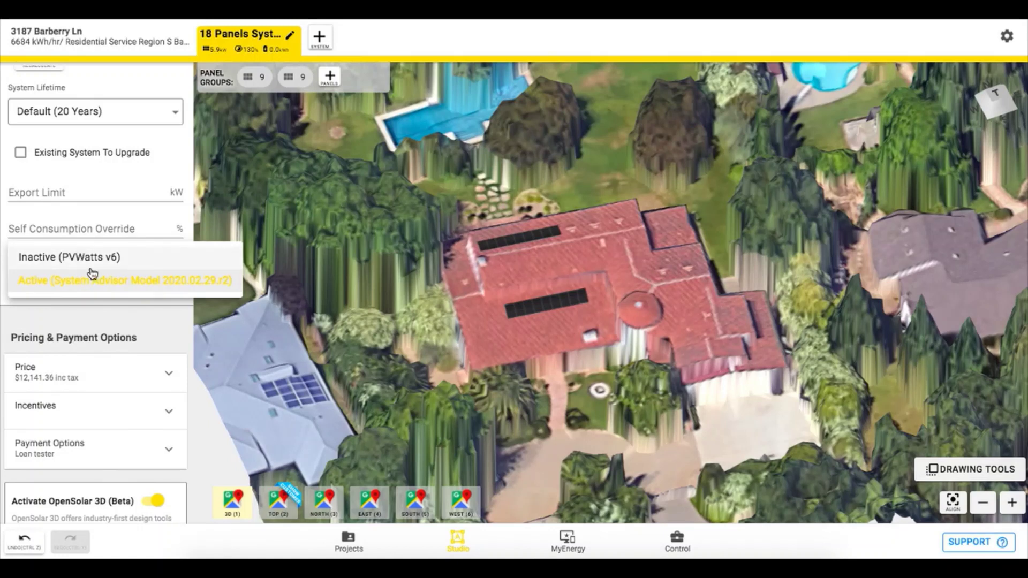
click(137, 317)
scroll(148, 333, down, 3)
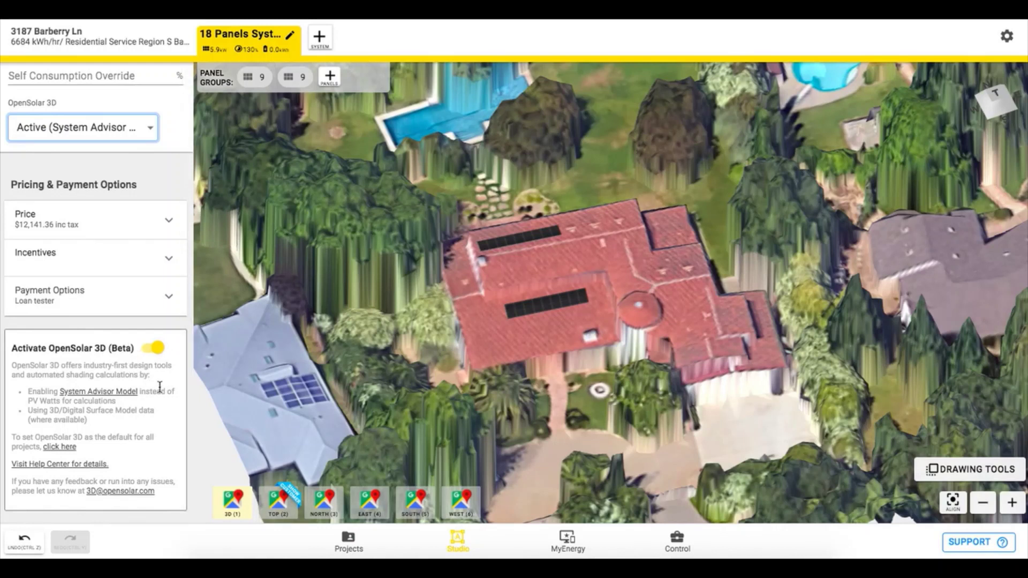
- Open the Default Project Preset's Simulation Settings and list its OpenSolar 3D options, currently Inactive (PVWatts v6)
click(55, 455)
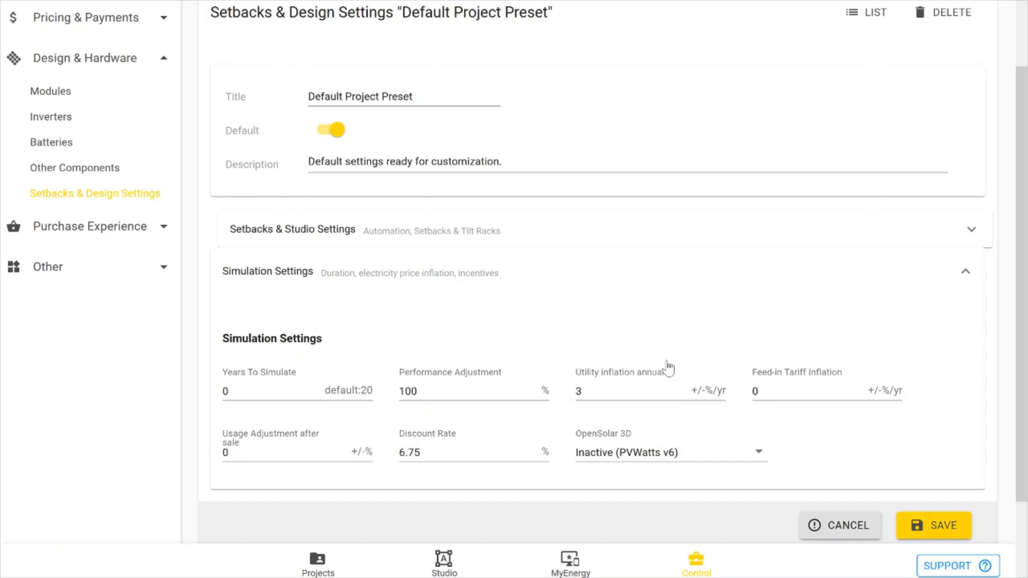
scroll(668, 368, down, 2)
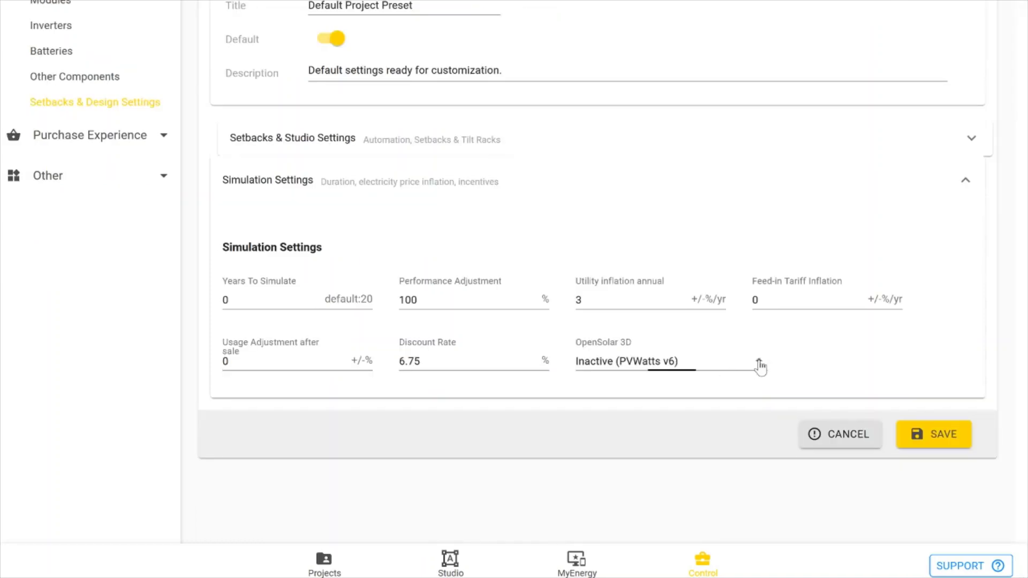
click(759, 364)
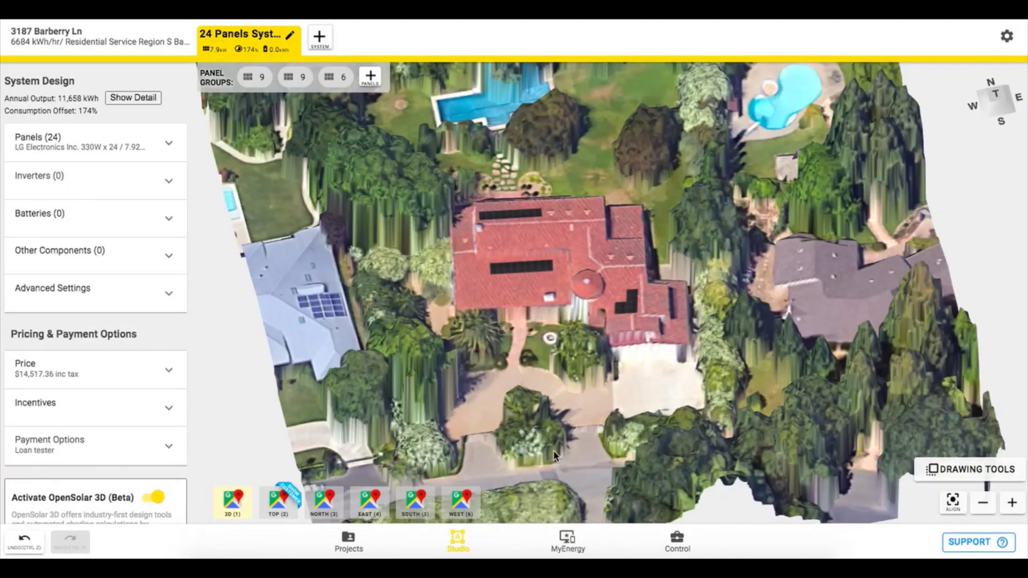
- Switch OpenSolar 3D off for this design, then select and deselect the six-panel Panel Group 3
scroll(170, 465, down, 3)
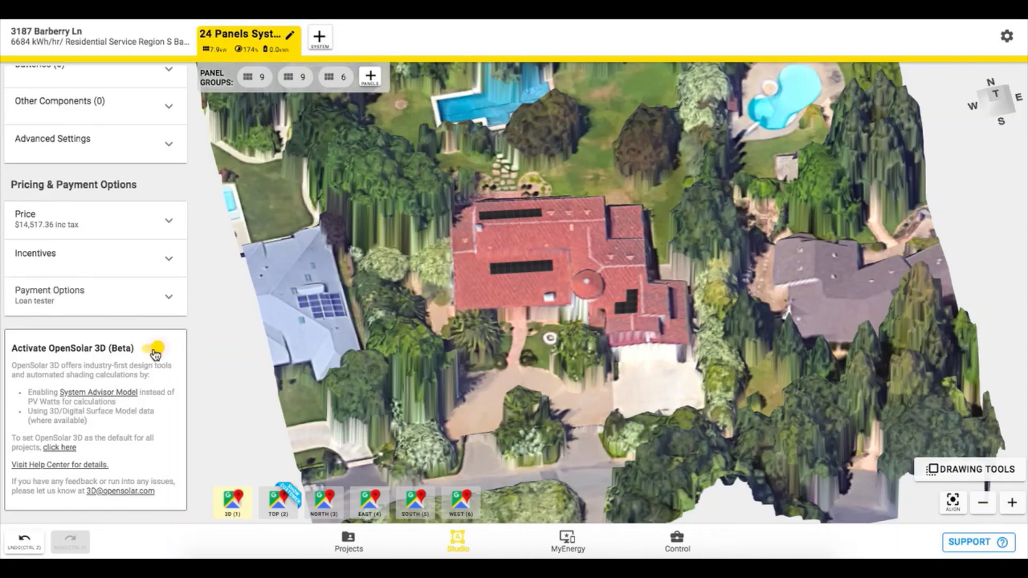
click(155, 351)
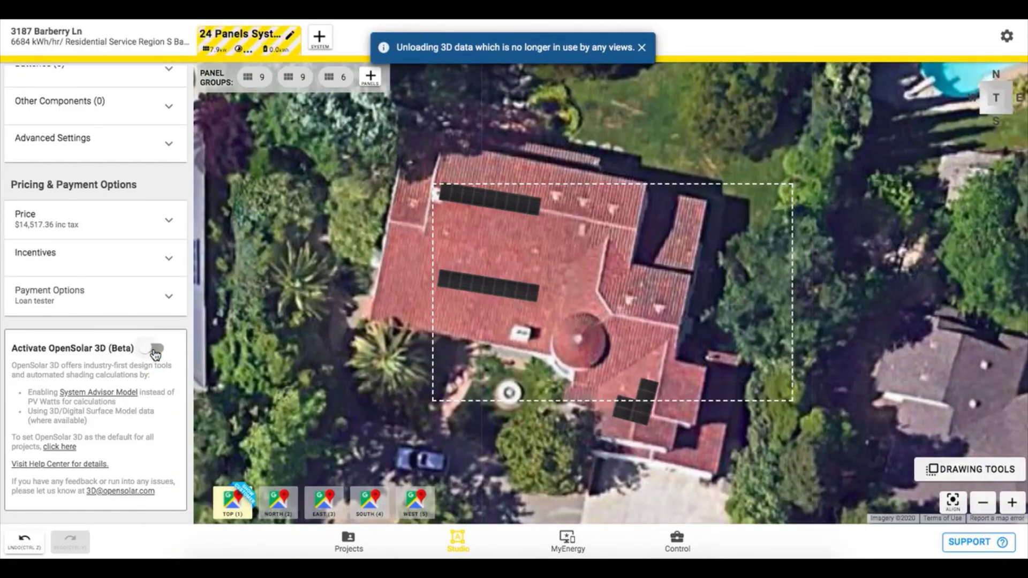
click(642, 408)
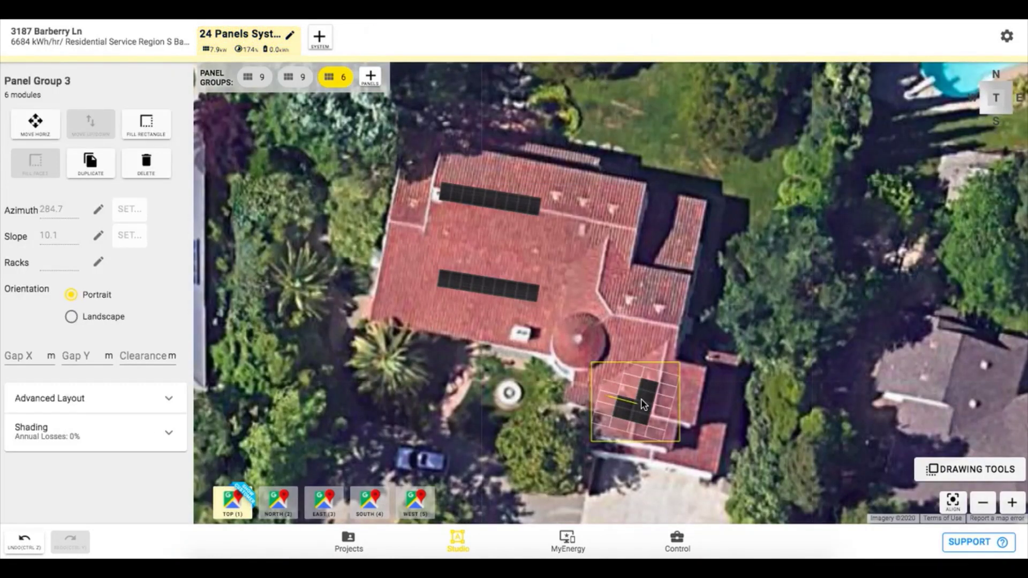
click(546, 307)
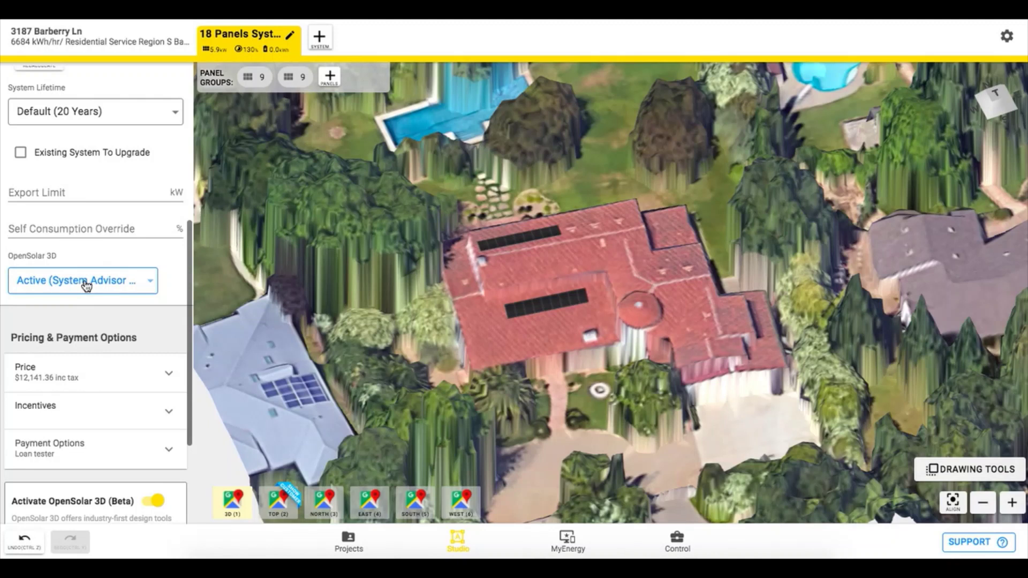
- Keep the OpenSolar 3D calculation set to Active and orbit the 3D view around the house
click(86, 284)
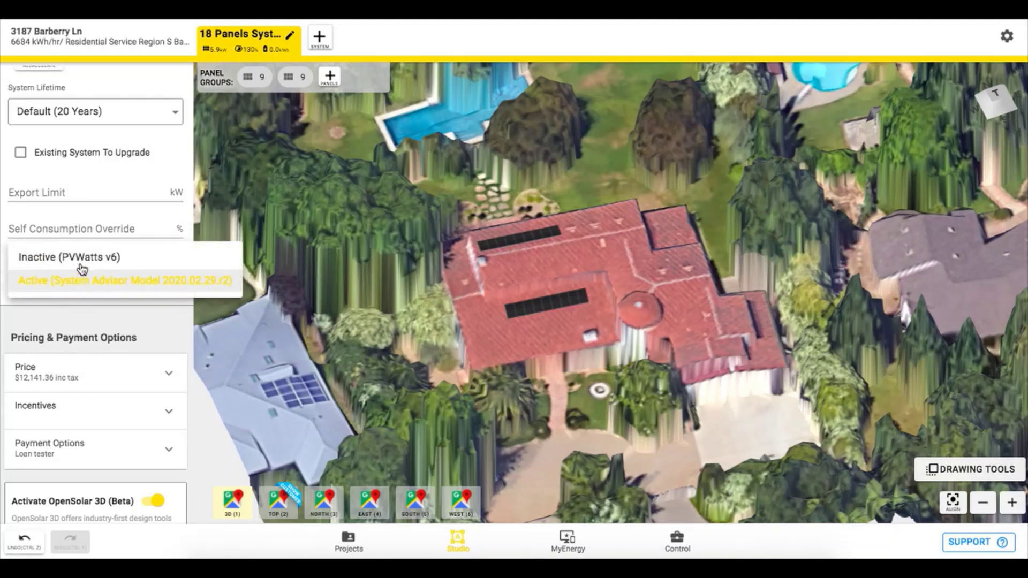
click(137, 317)
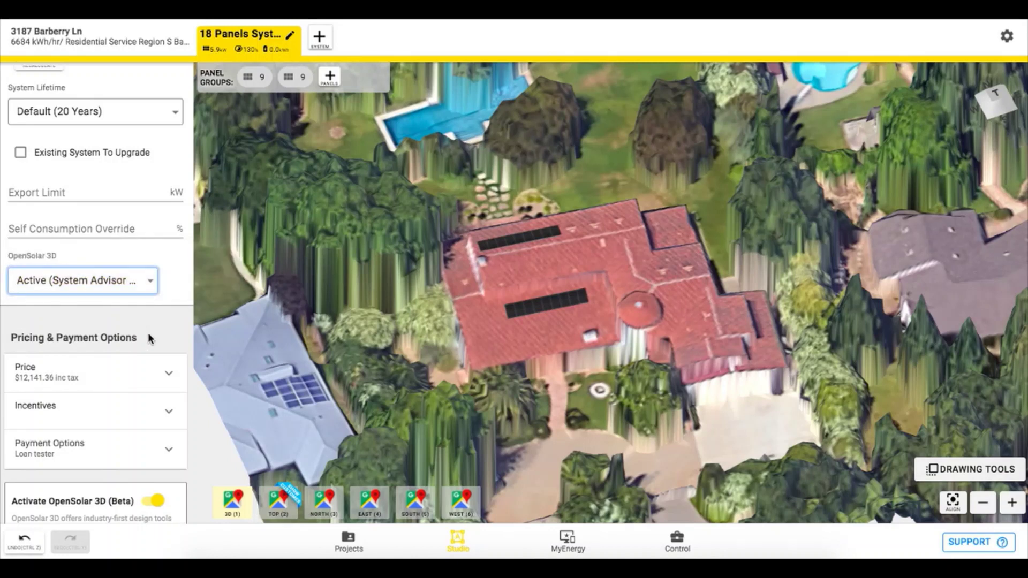
scroll(147, 332, down, 3)
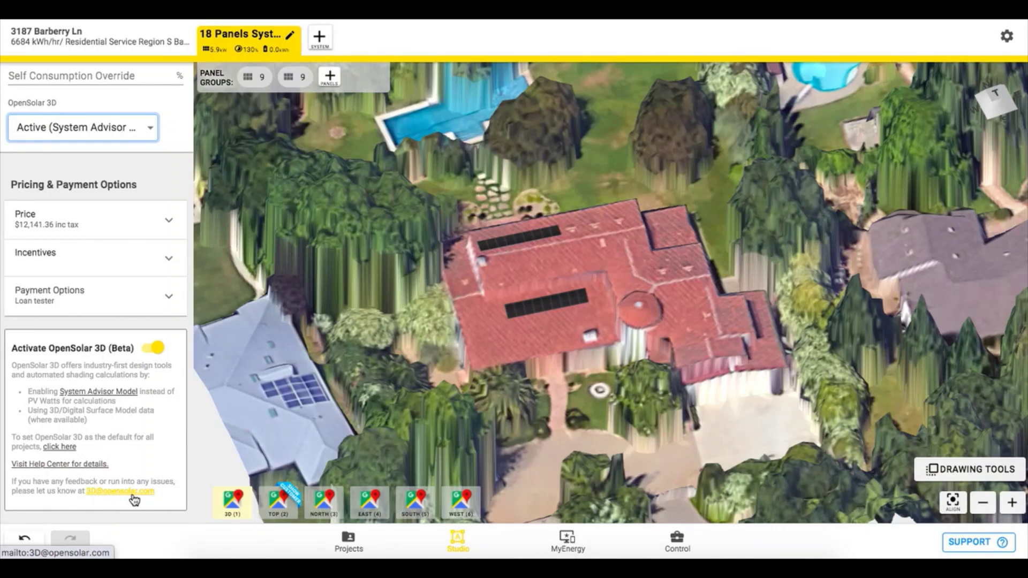
right_drag(537, 356, 711, 345)
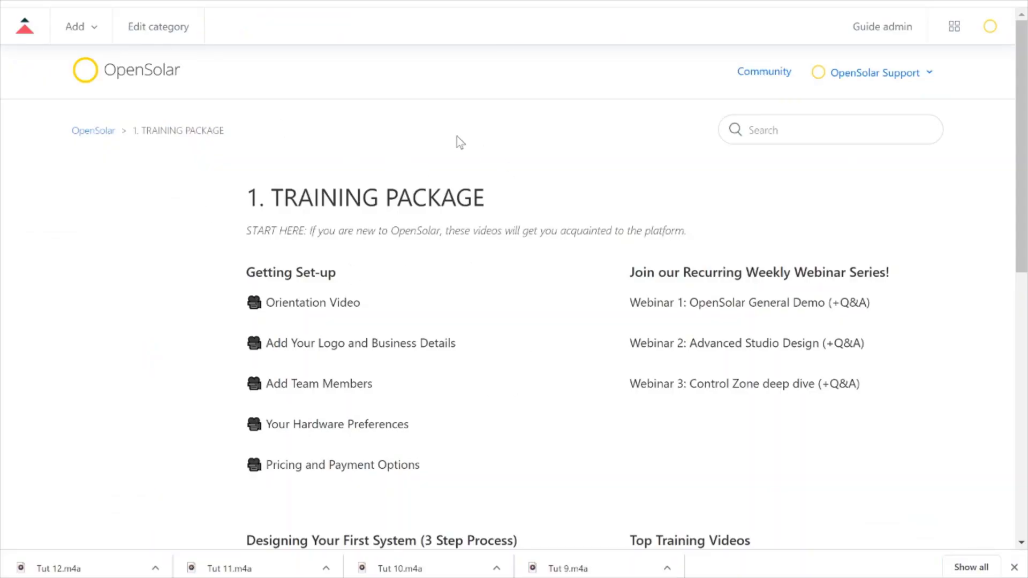
- Scroll the Training Package page down to the 3D Designing and Creating Custom Tariffs videos
scroll(503, 291, down, 5)
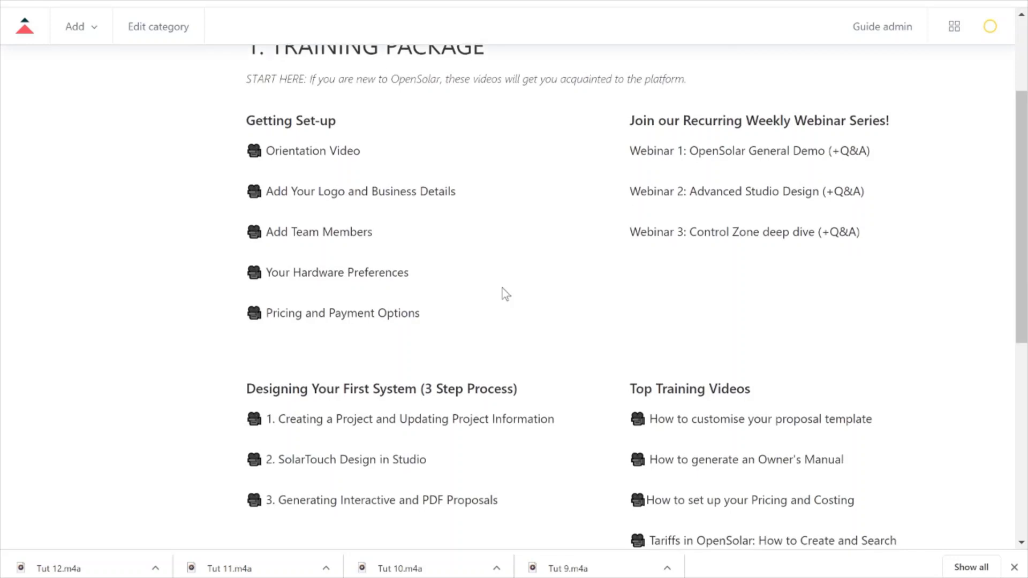
scroll(502, 288, down, 2)
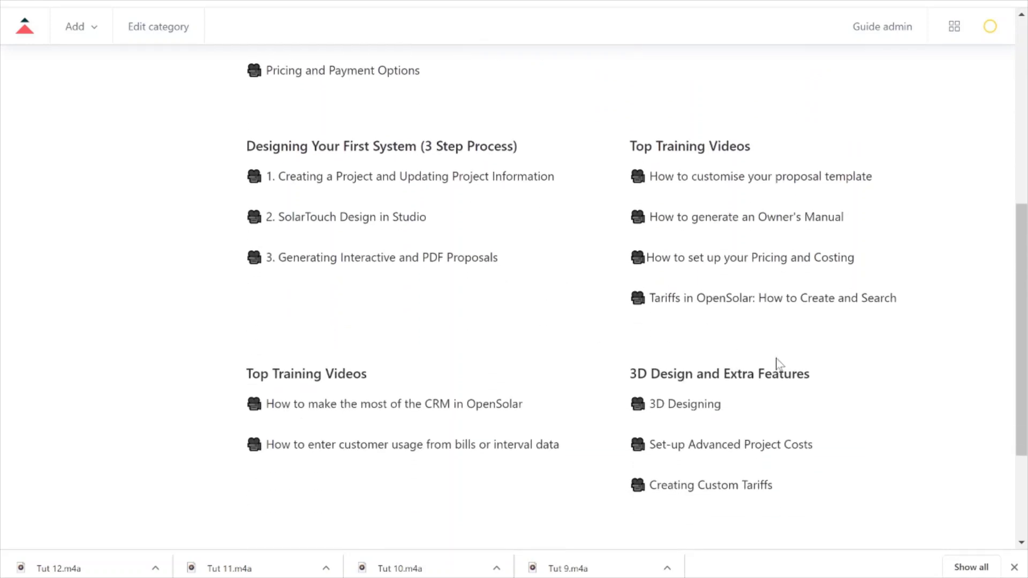